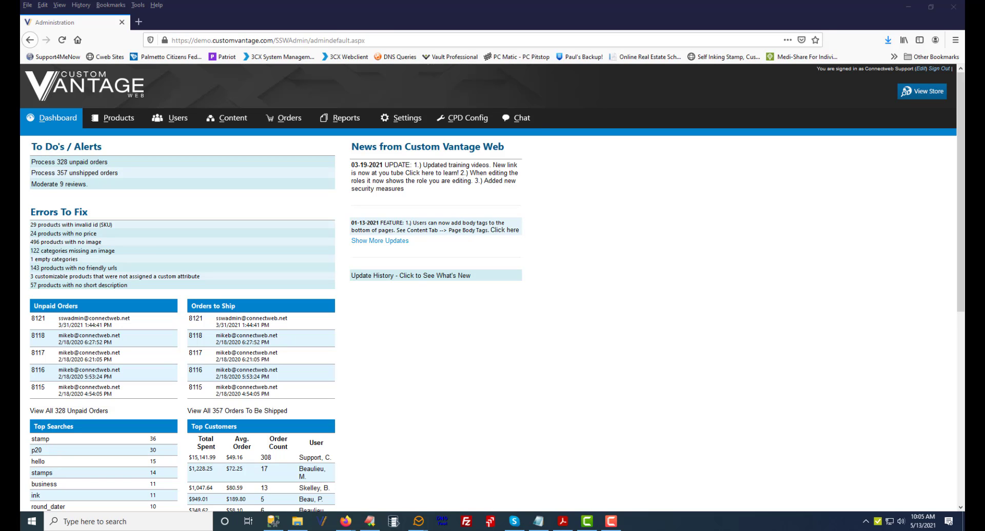
Step: Switch to Acrobat to view the Available Fonts List PDF, move its window aside and return to the store administration page
click(563, 521)
drag(814, 44, 480, 31)
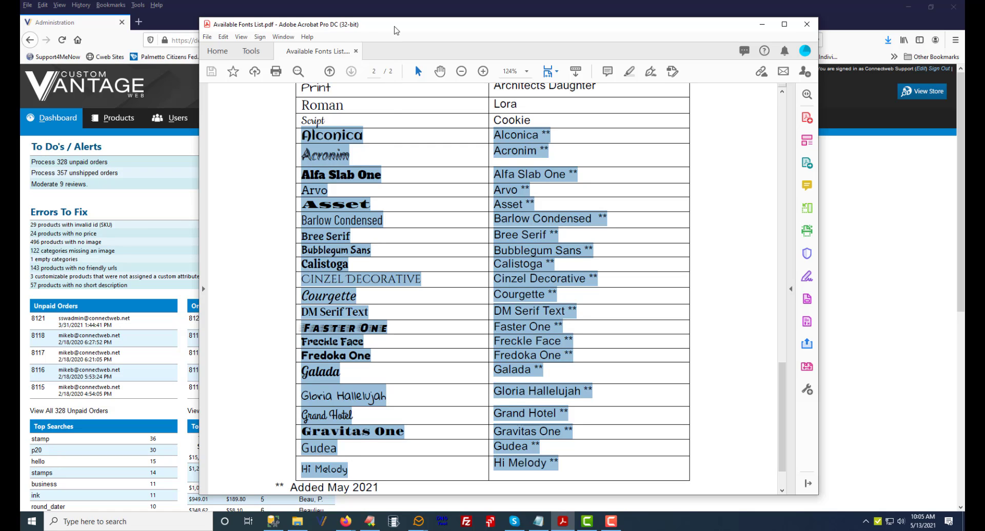
key(super+Down)
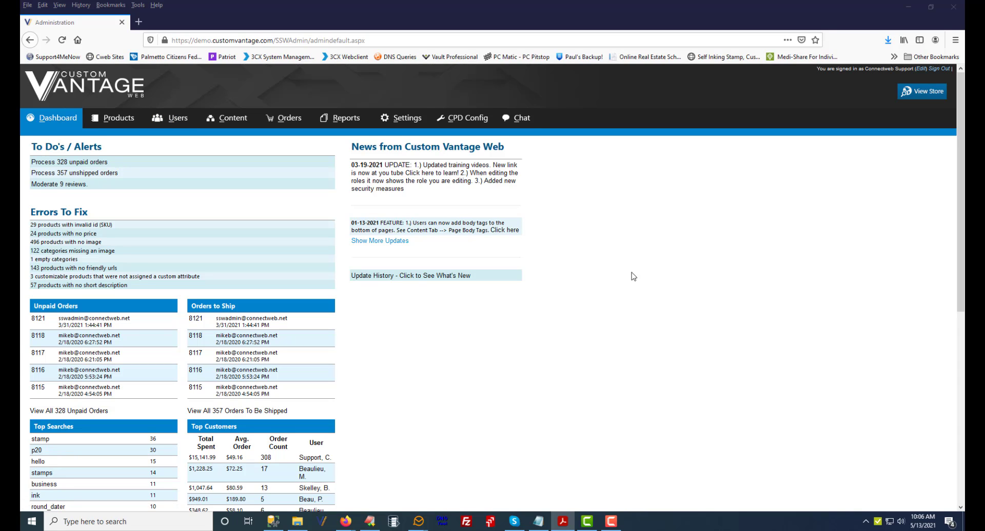
Step: Open the download prompt for all fonts used in CVW for typesetting and cancel it
scroll(630, 273, down, 4)
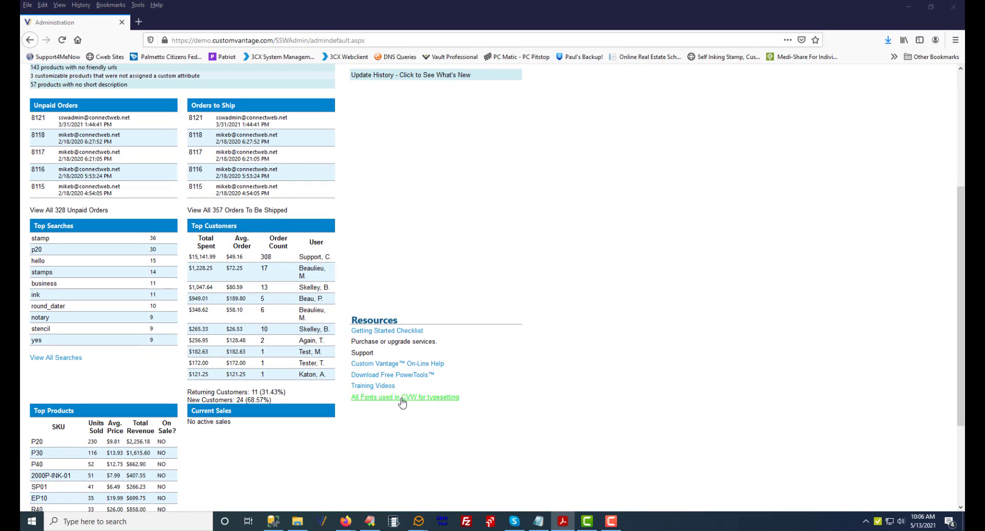
click(432, 403)
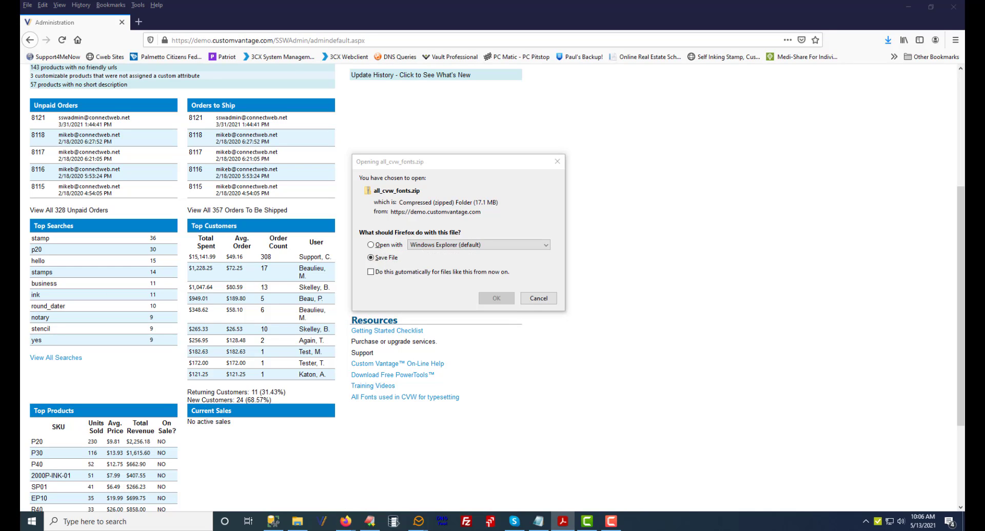
click(537, 298)
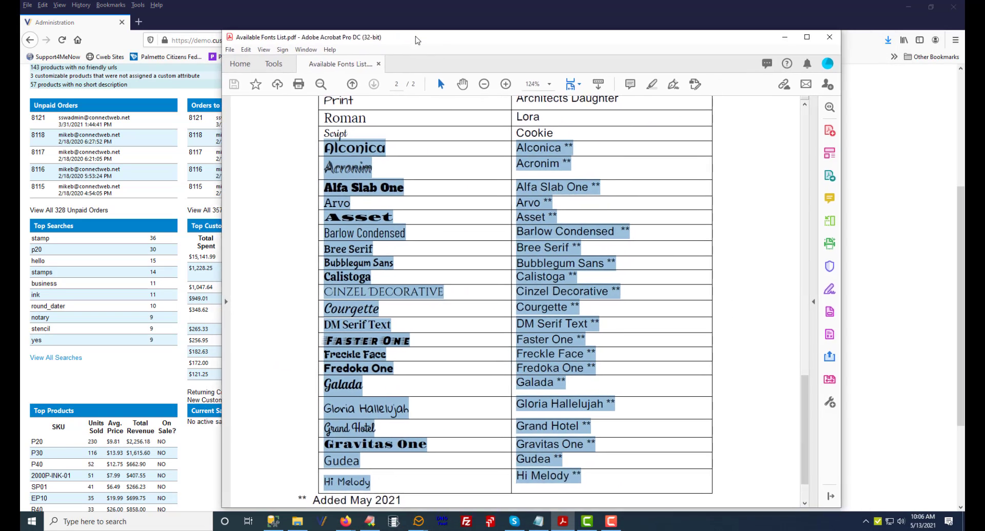
Step: Review the Available Fonts List PDF from its first page to the fonts added in May 2021, and close the document
drag(395, 29, 393, 24)
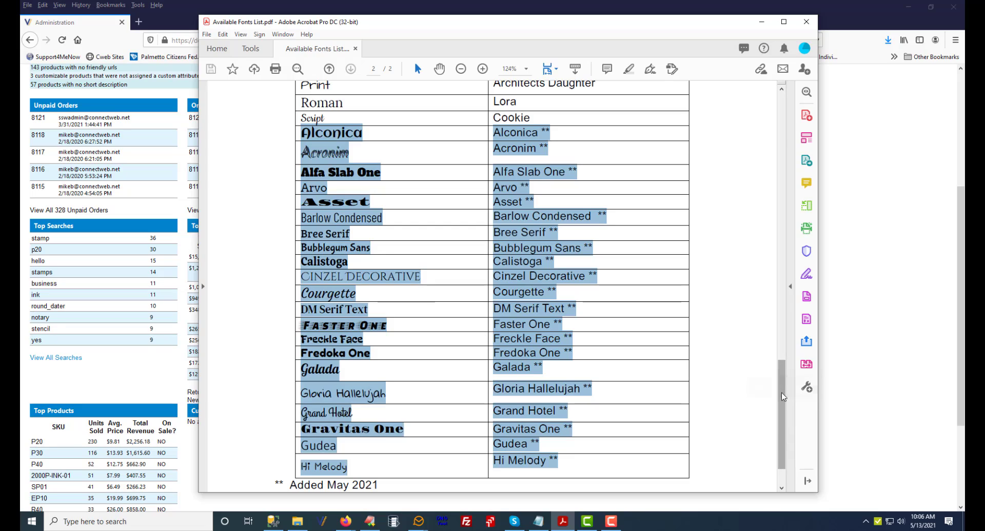
drag(784, 390, 770, 117)
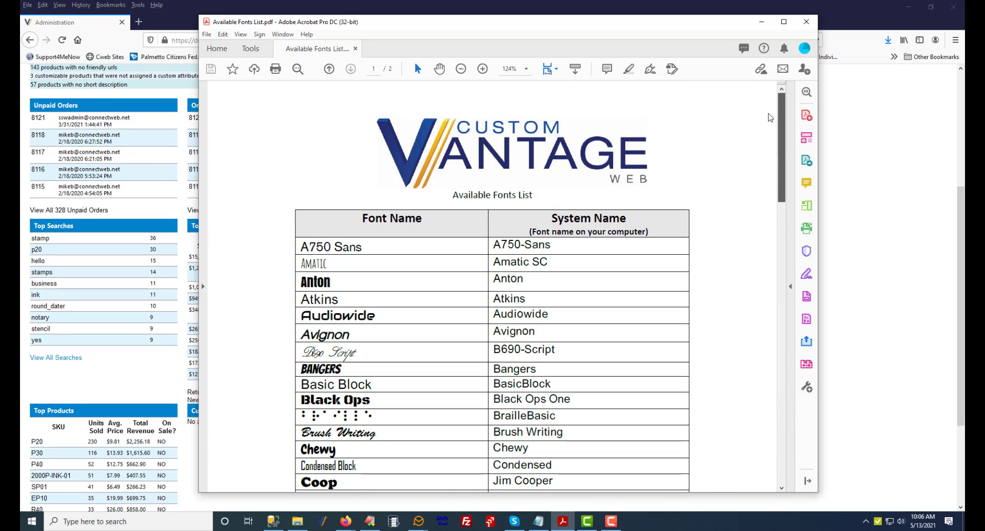
scroll(768, 120, down, 10)
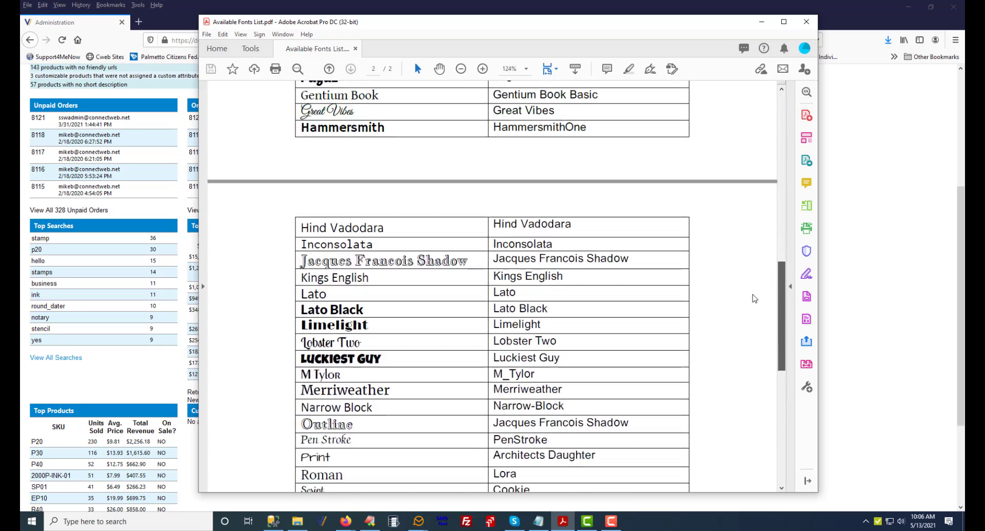
scroll(747, 333, down, 7)
drag(753, 298, 749, 394)
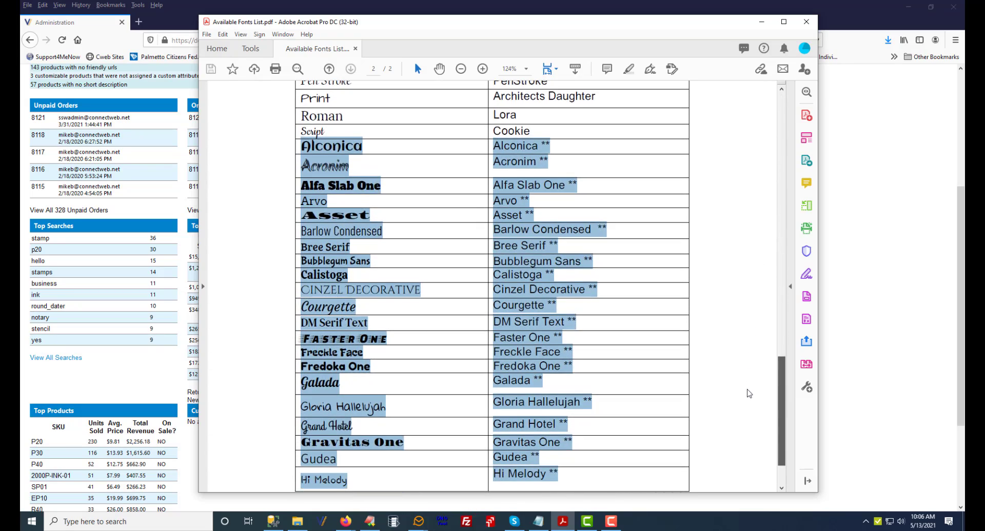
scroll(748, 393, down, 2)
scroll(761, 290, up, 3)
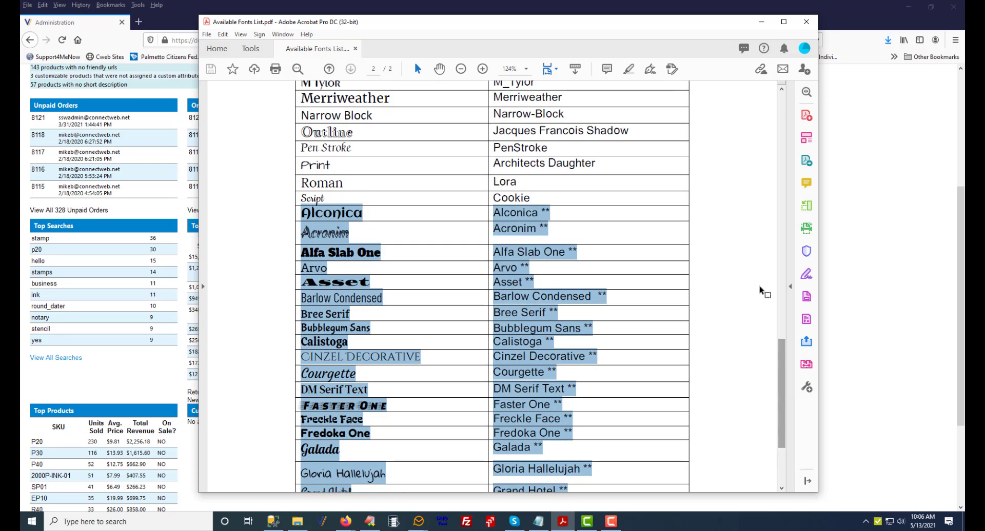
click(806, 22)
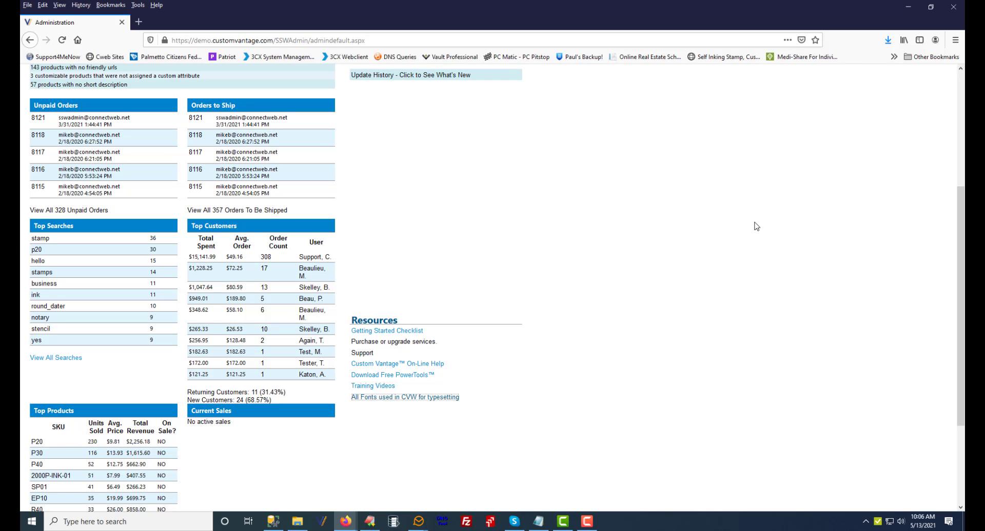
Step: Open the Self-Inking Stamps font set definition for editing in the custom product configuration
scroll(461, 147, up, 4)
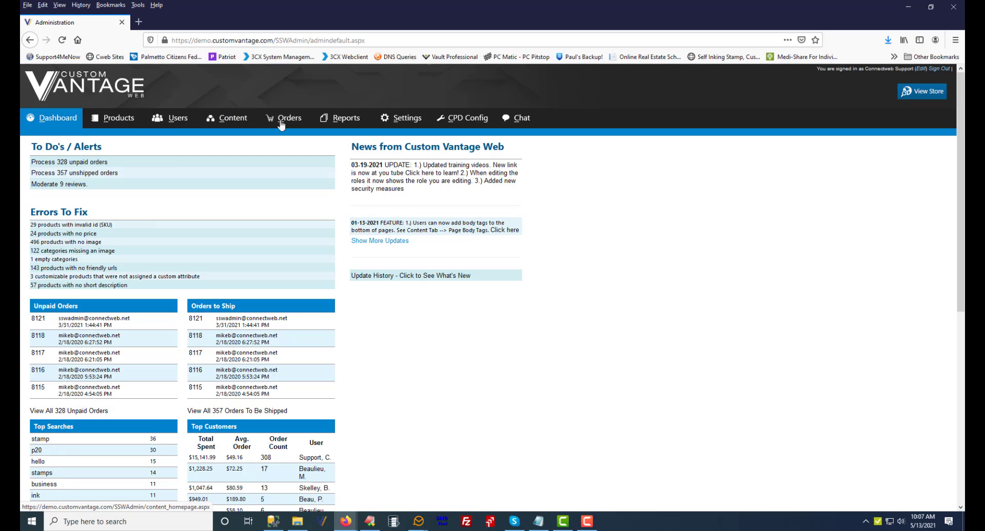
click(463, 123)
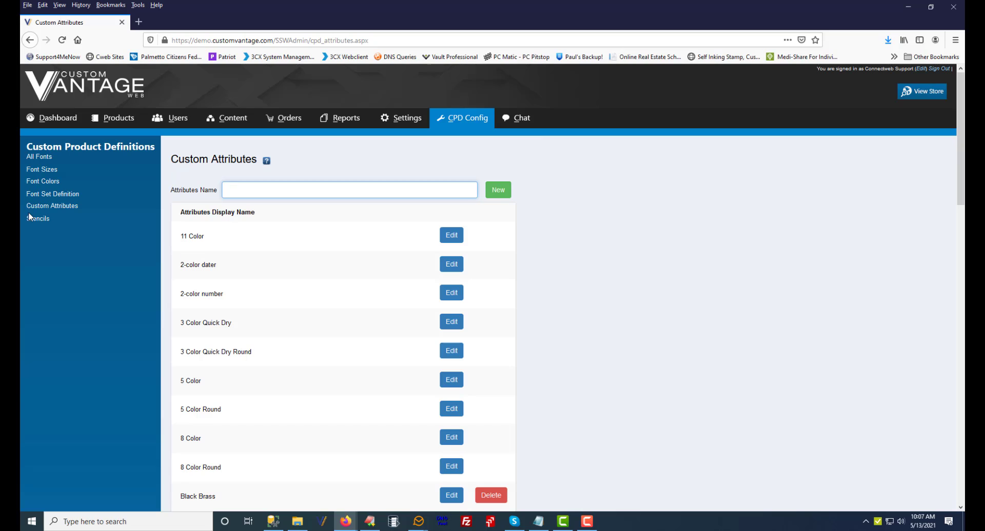
click(57, 196)
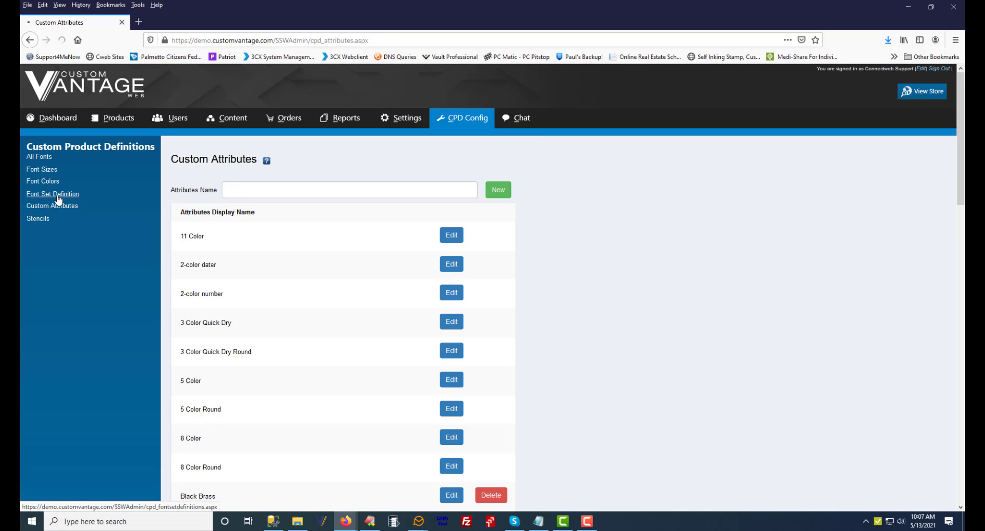
scroll(570, 265, down, 2)
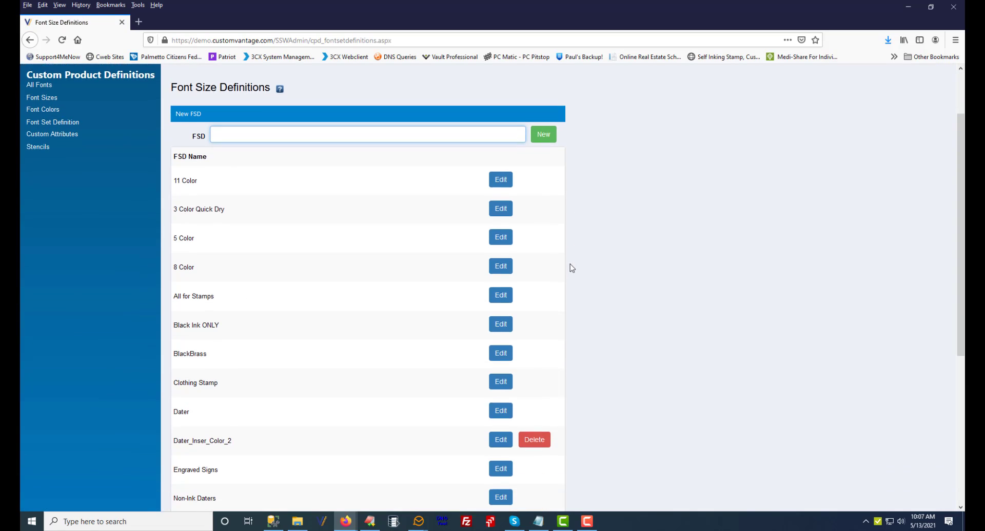
scroll(257, 334, down, 4)
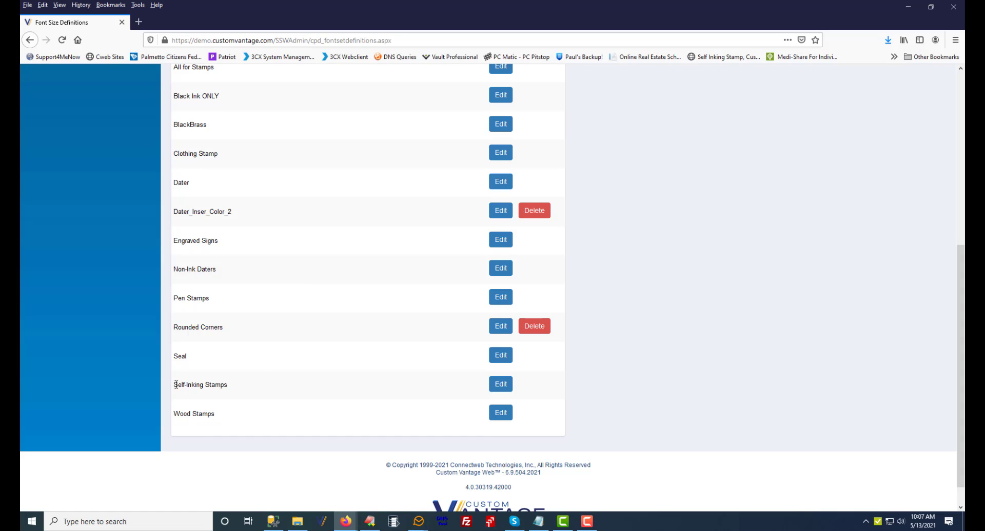
drag(174, 385, 232, 389)
click(501, 385)
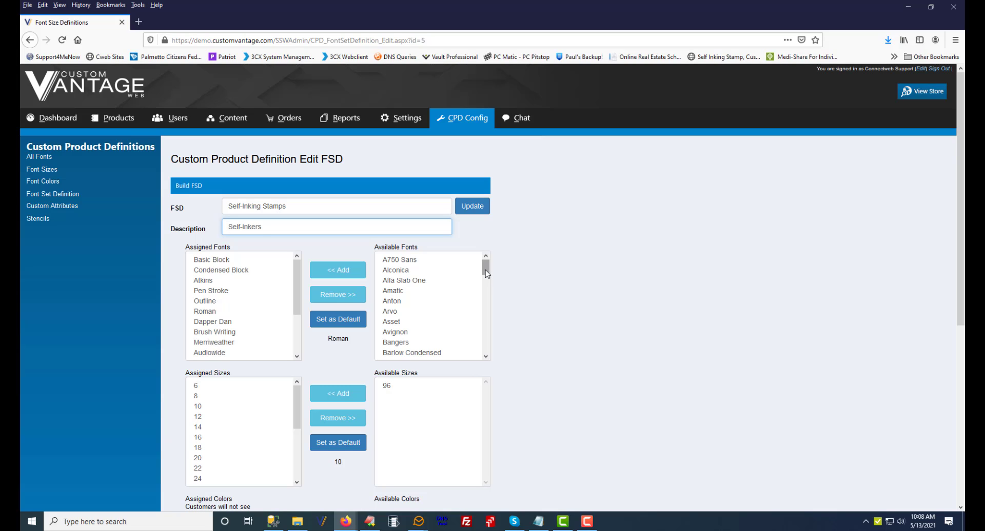
Step: Add Fax Box, Freckle Face, Fredoka One and Grand Hotel to the assigned fonts of Self-Inking Stamps and save the definition
drag(485, 270, 474, 311)
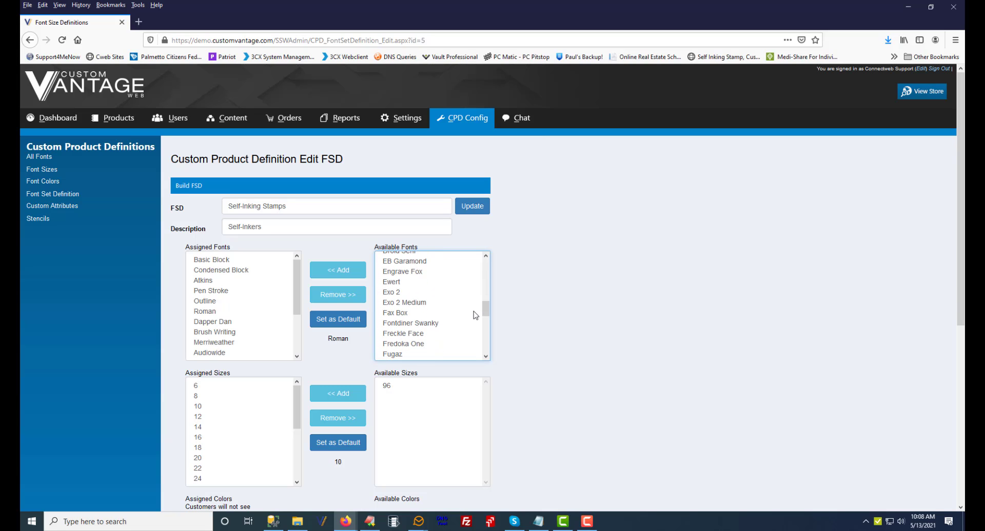
click(413, 334)
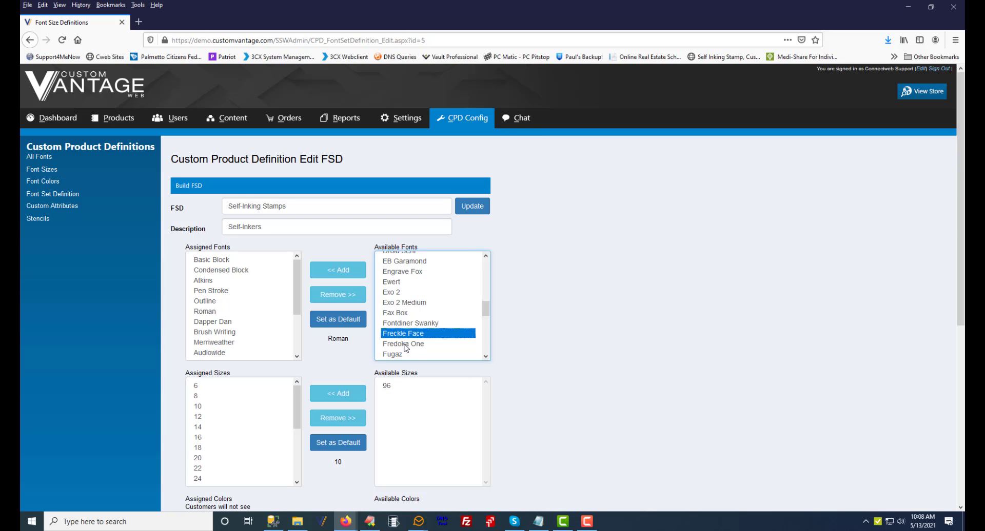
ctrl+click(405, 344)
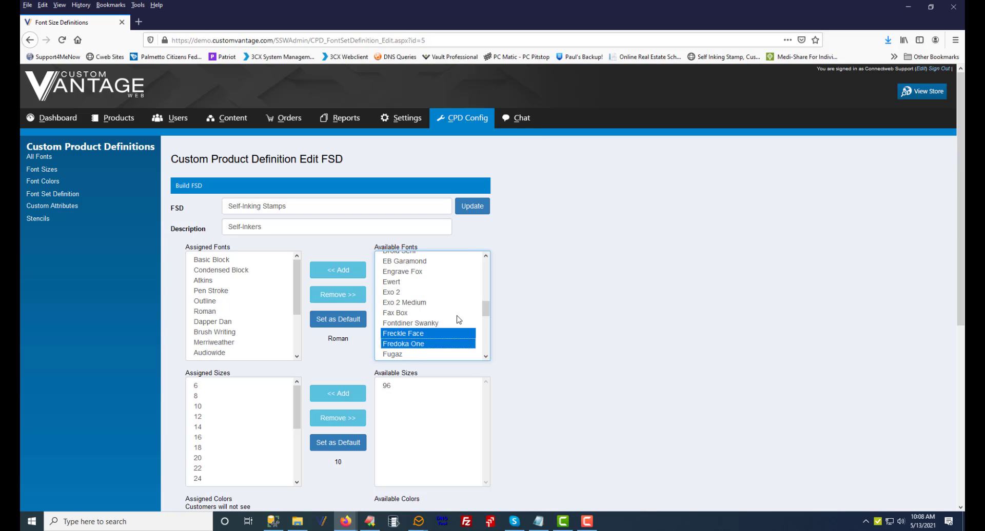
ctrl+click(406, 313)
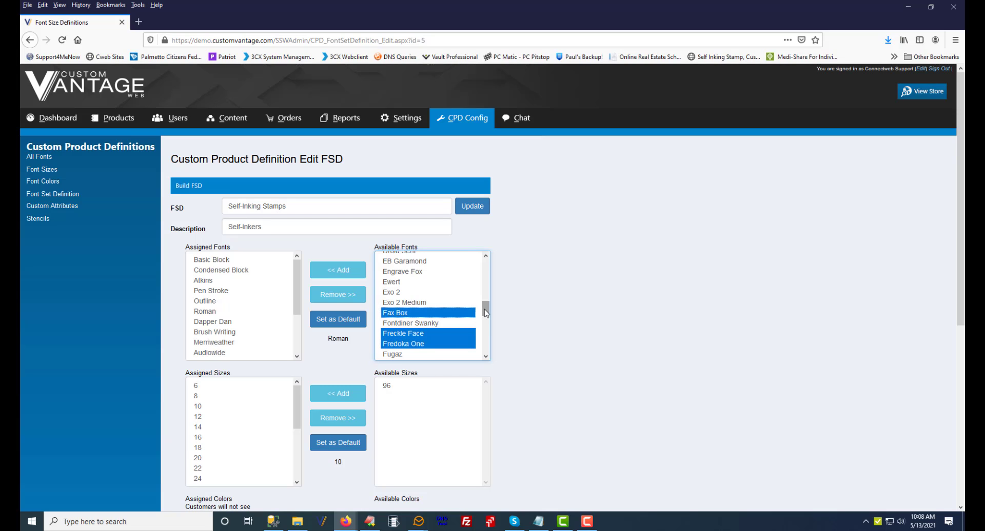
drag(484, 310, 485, 317)
ctrl+click(402, 353)
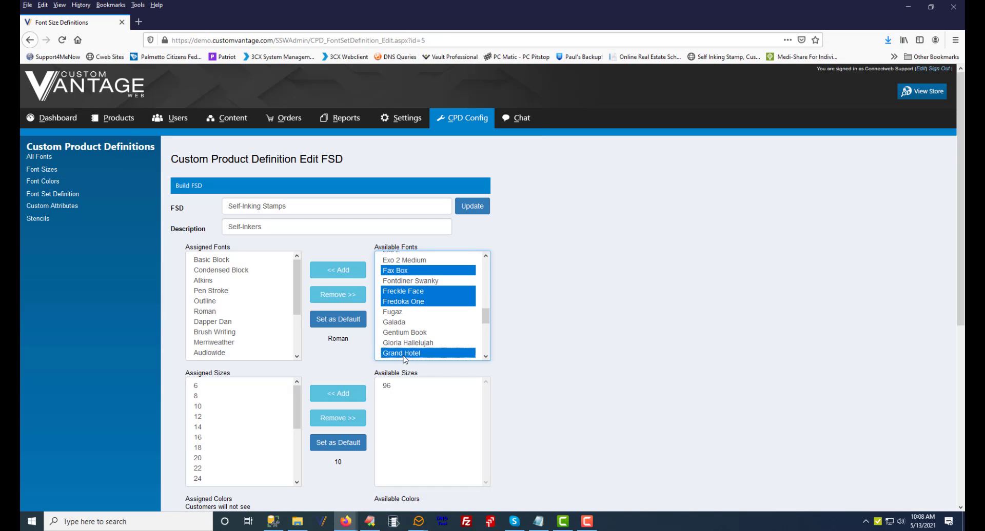
click(343, 272)
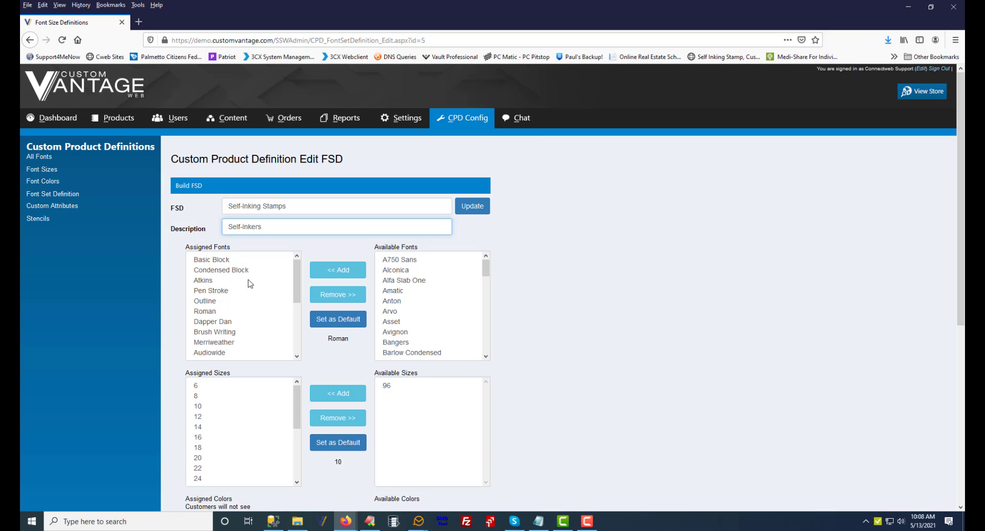
click(470, 205)
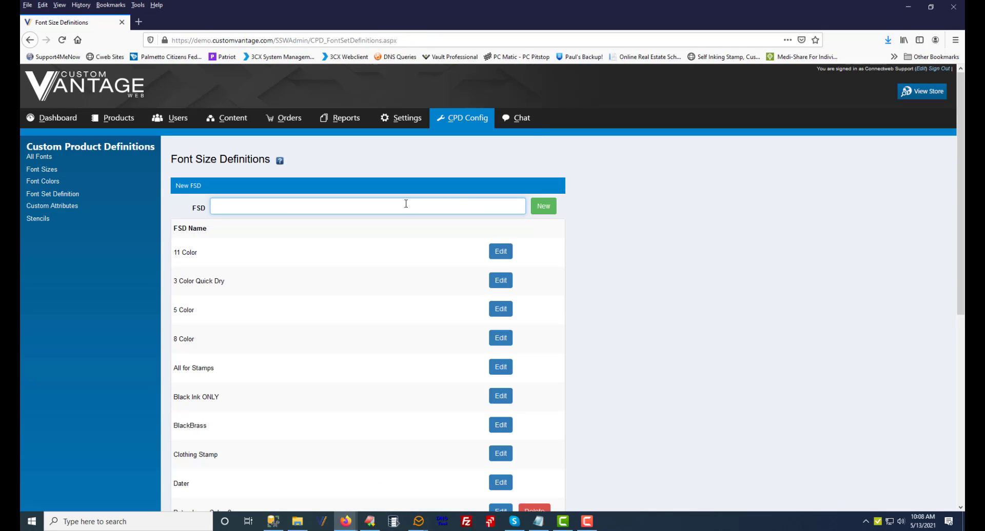
Step: Look through the custom attributes list and open the Inking Stamps attribute for editing
click(49, 207)
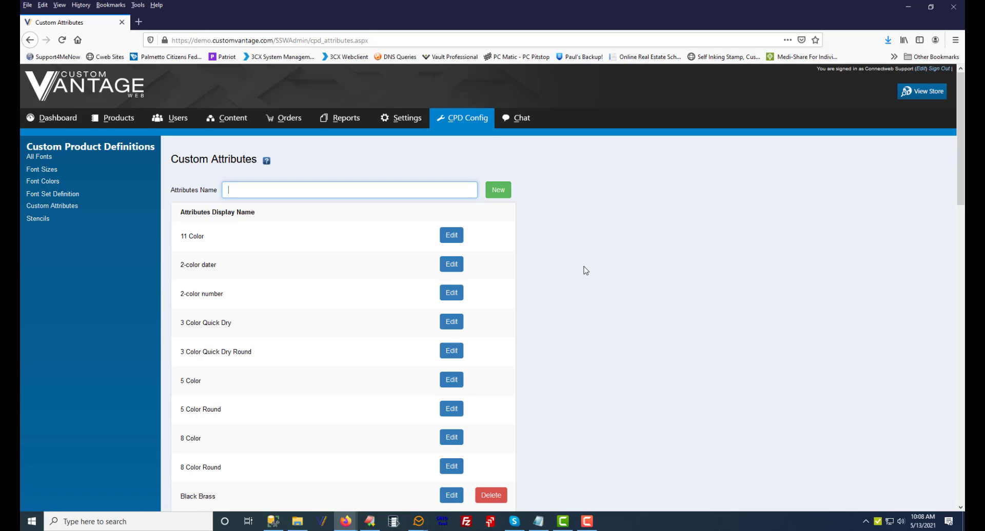
scroll(564, 270, down, 4)
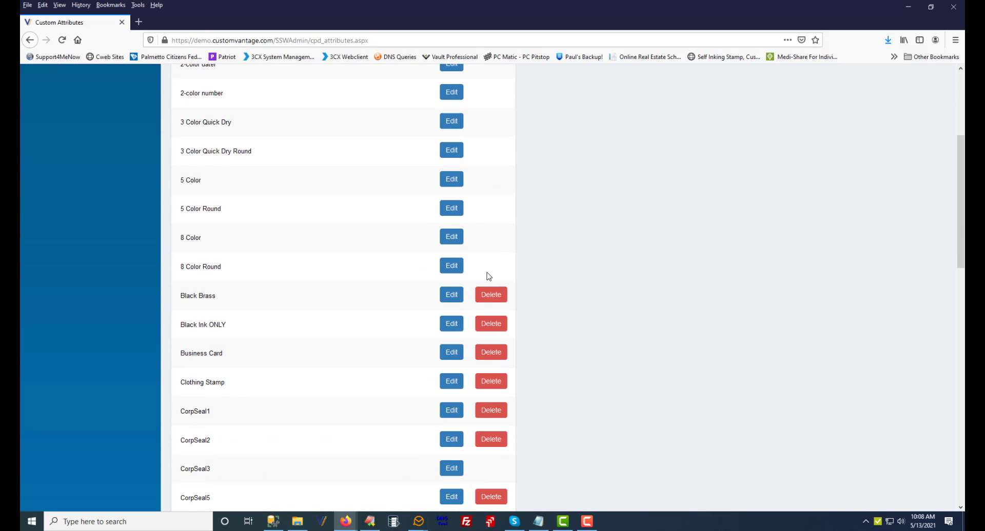
scroll(489, 275, down, 1)
scroll(298, 274, up, 5)
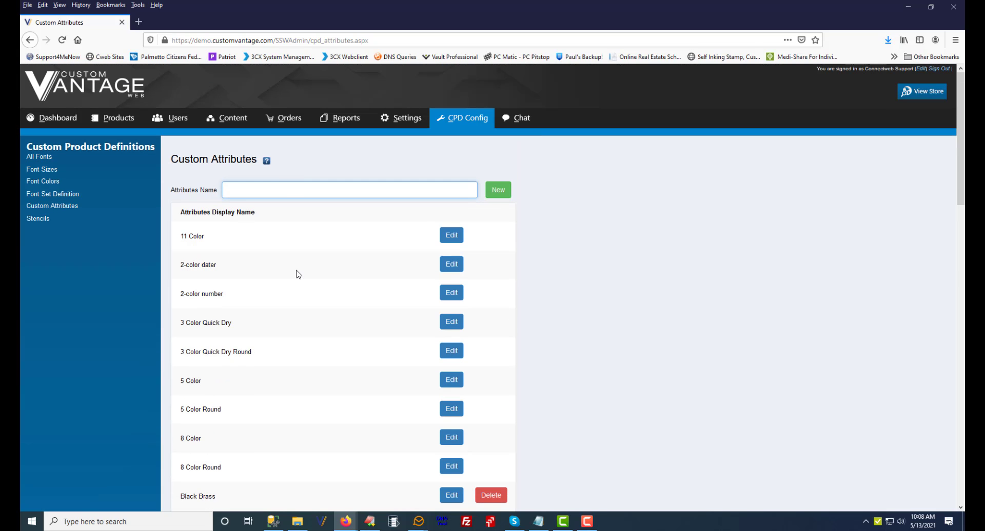
scroll(300, 280, down, 13)
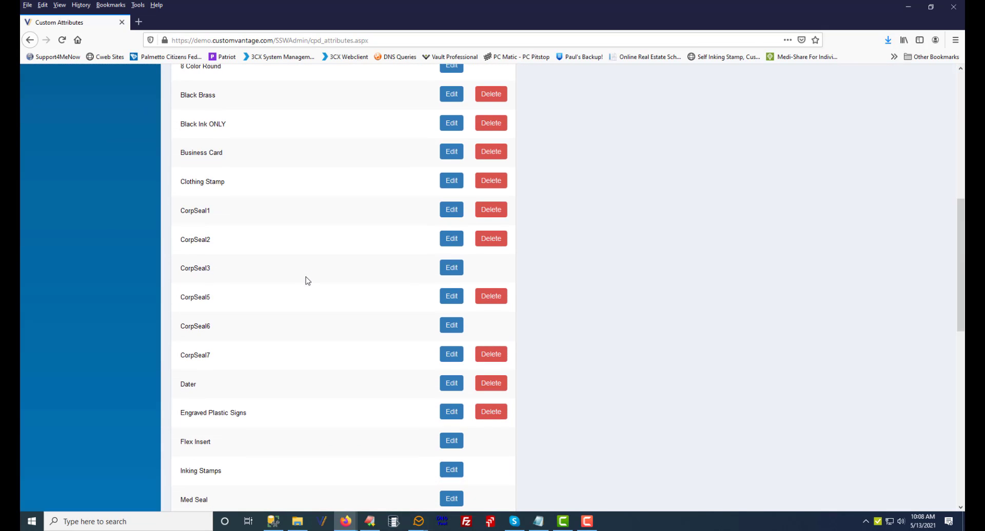
scroll(306, 281, down, 5)
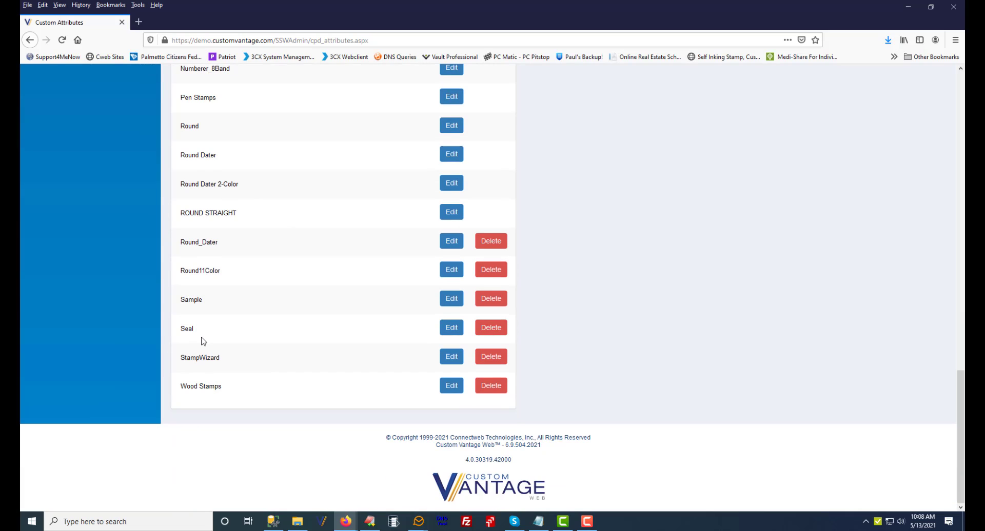
scroll(222, 340, up, 4)
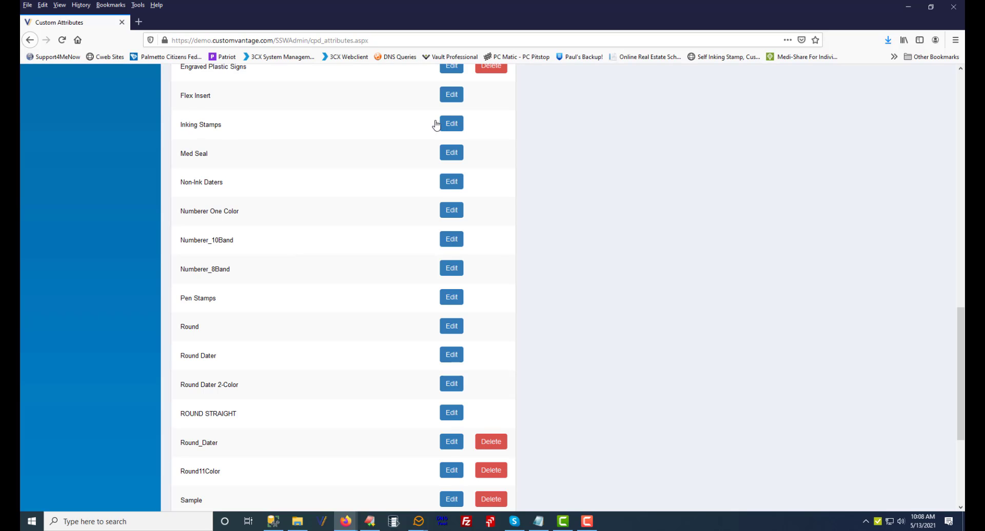
click(451, 127)
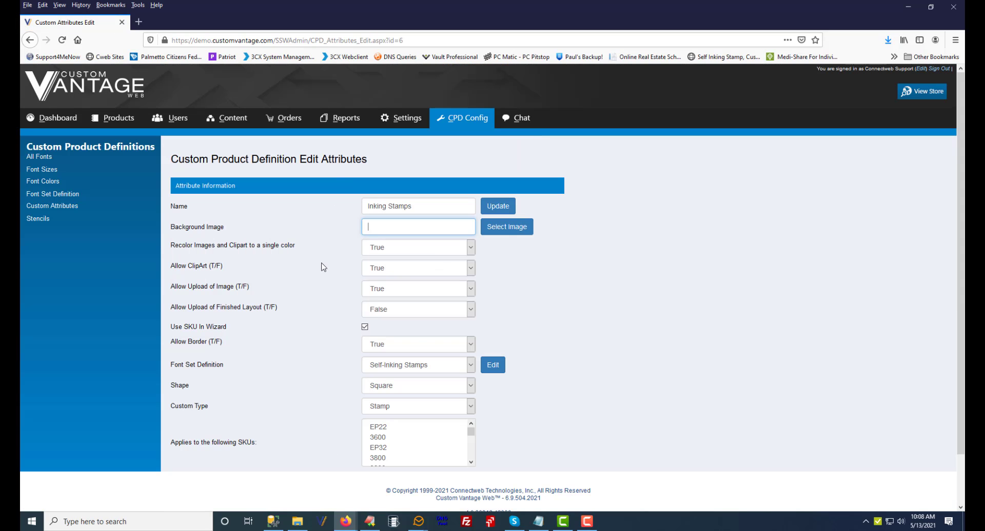
Step: Check the font set definition choices, keep Self-Inking Stamps selected, and inspect the SKUs the attribute applies to
click(438, 367)
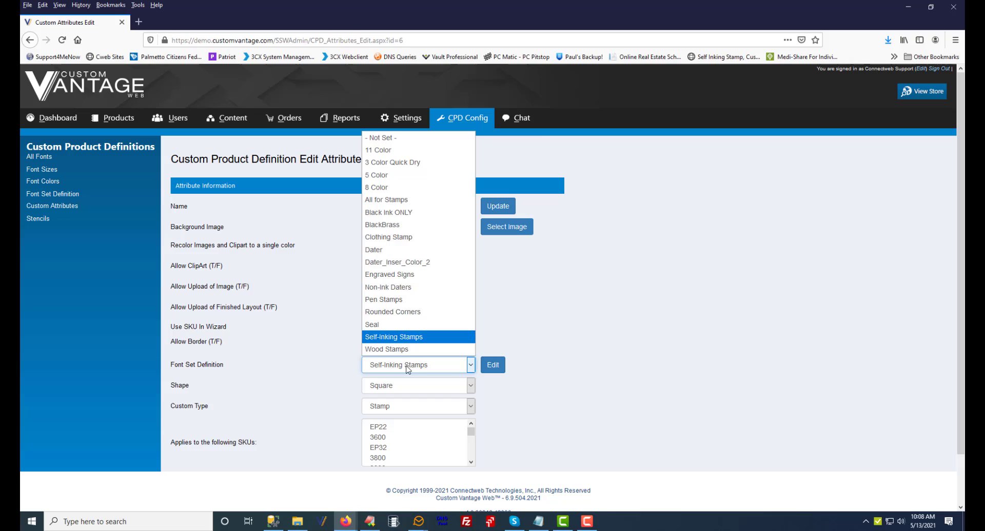
click(410, 337)
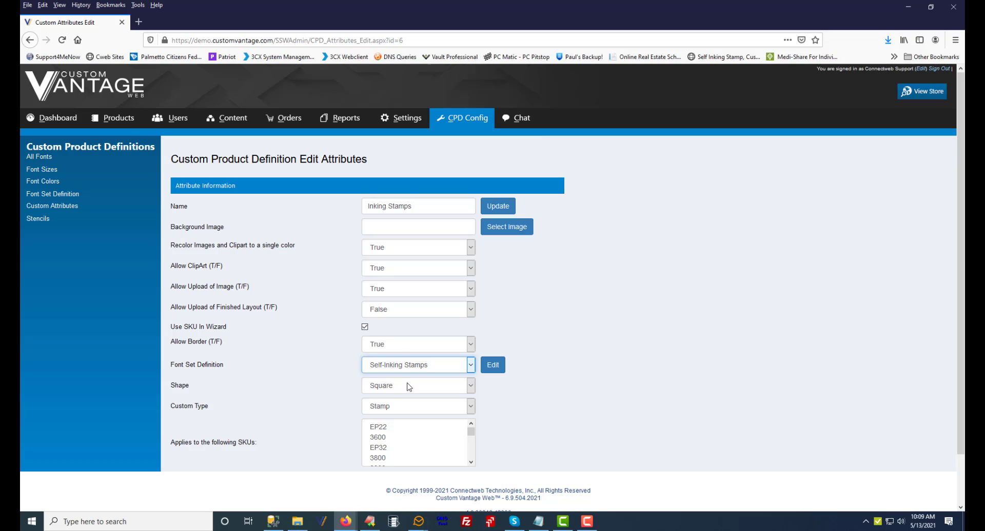
drag(470, 431, 472, 406)
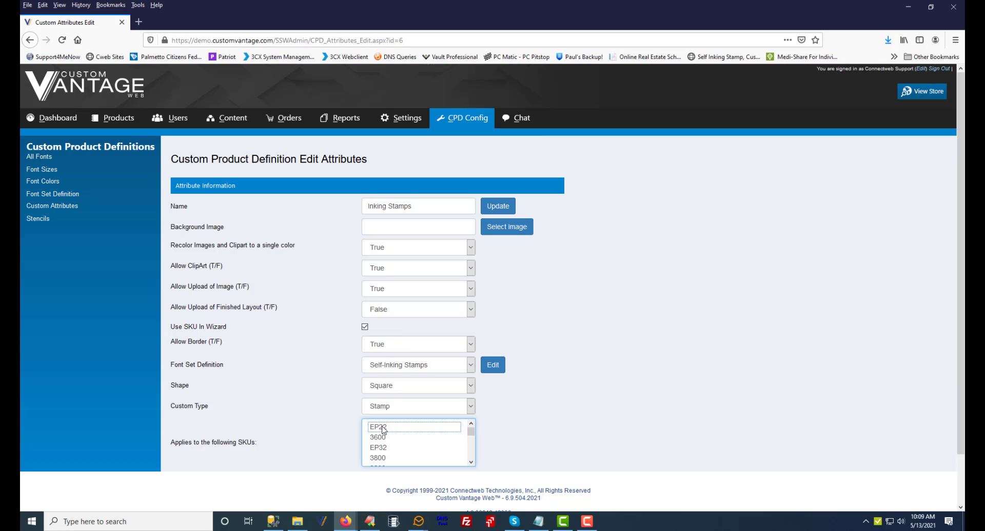
Step: Open the store in a new browser tab and search its products for ep22
right_click(909, 92)
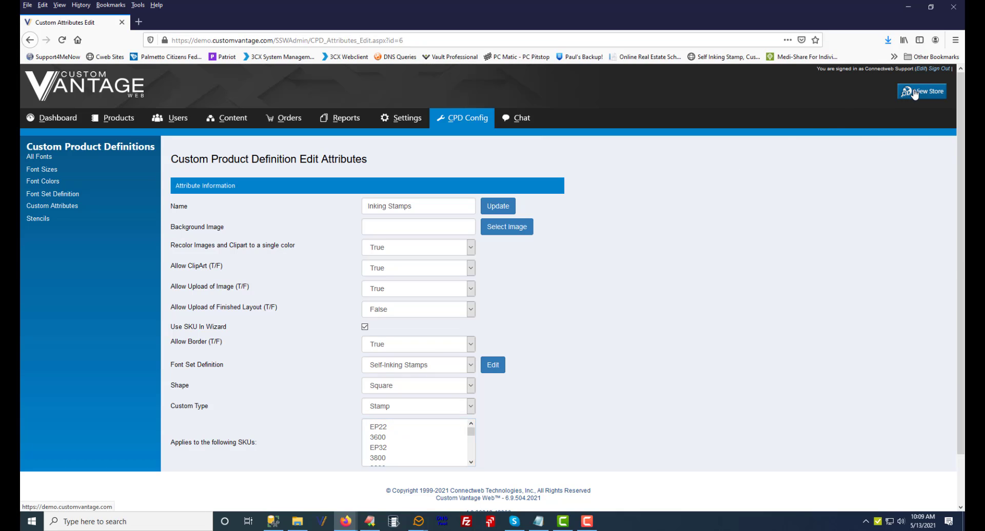
click(887, 98)
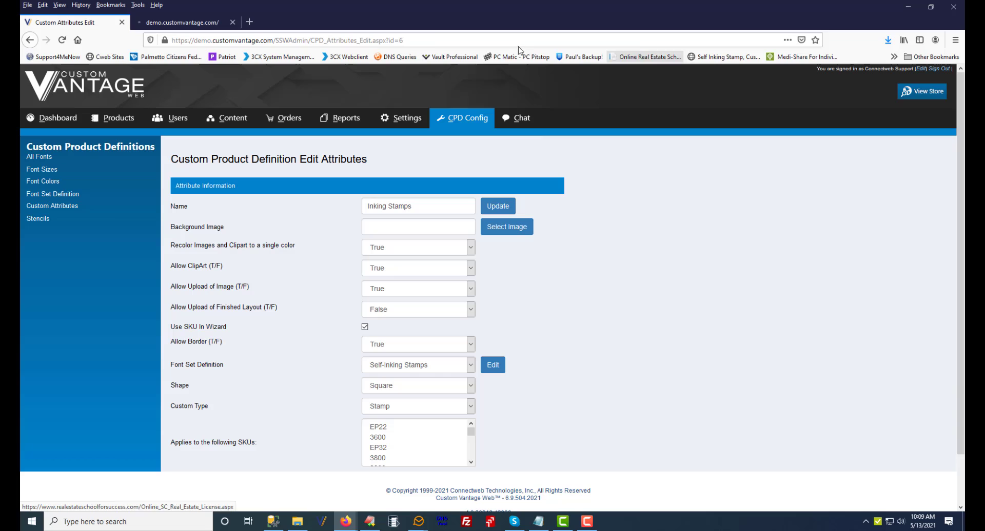
click(183, 21)
click(403, 165)
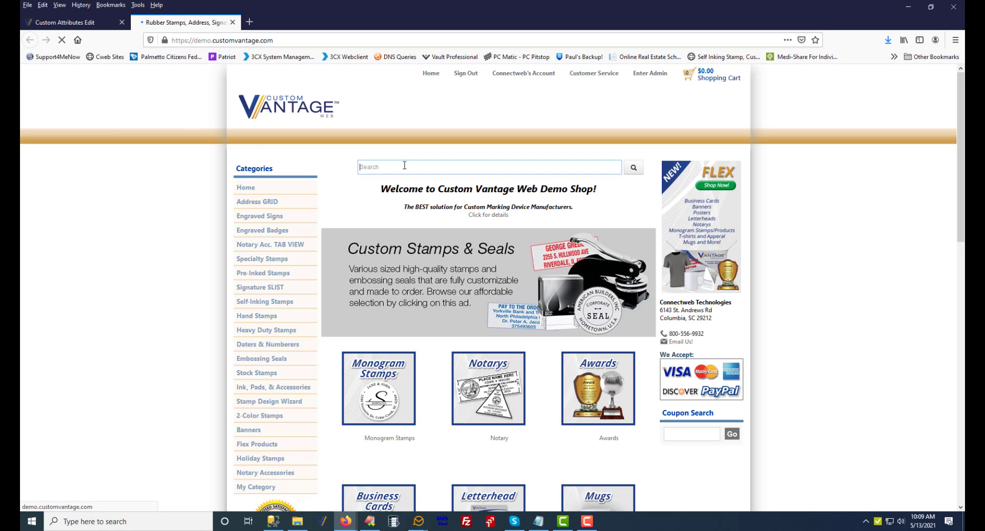
text(ep22)
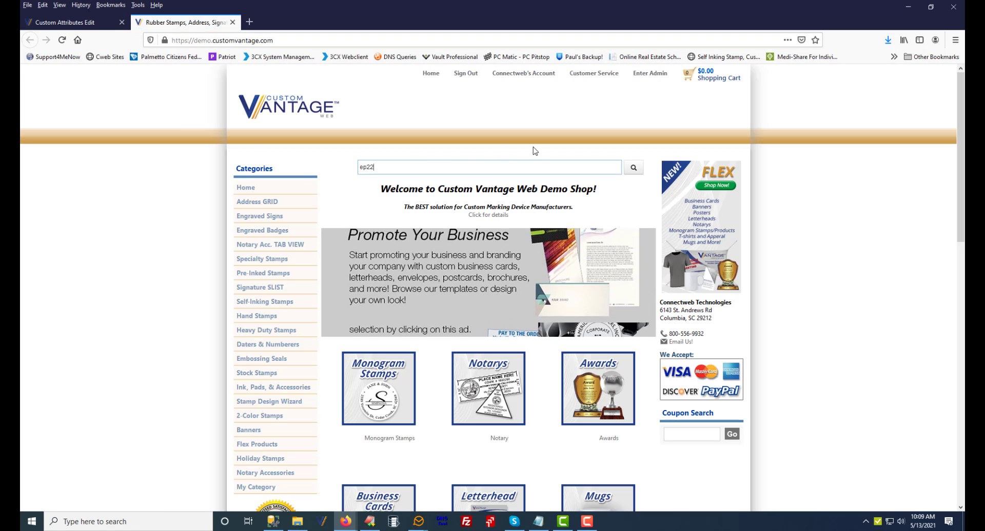
click(634, 167)
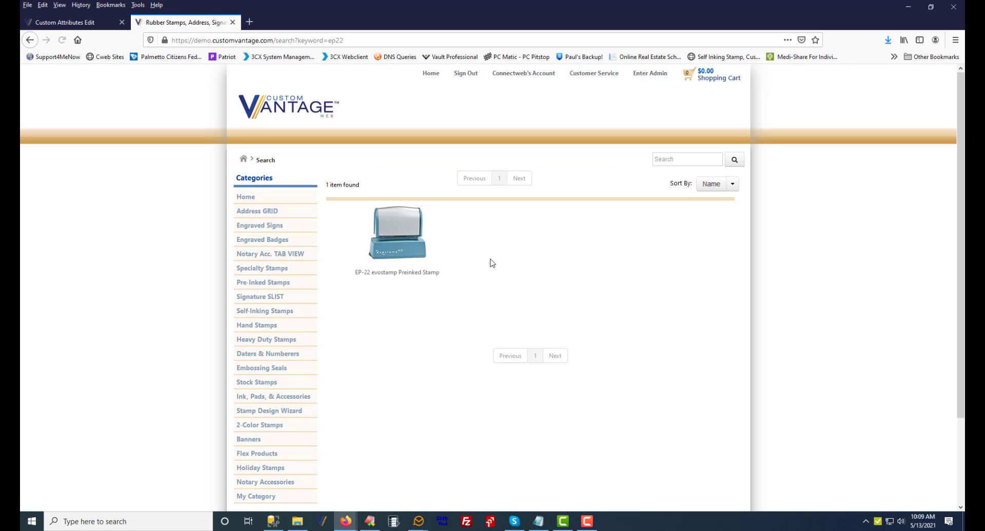
Step: Customize the EP-22 evostamp Preinked Stamp with cvbcbcb as line 1 text in the Faster One font
click(432, 251)
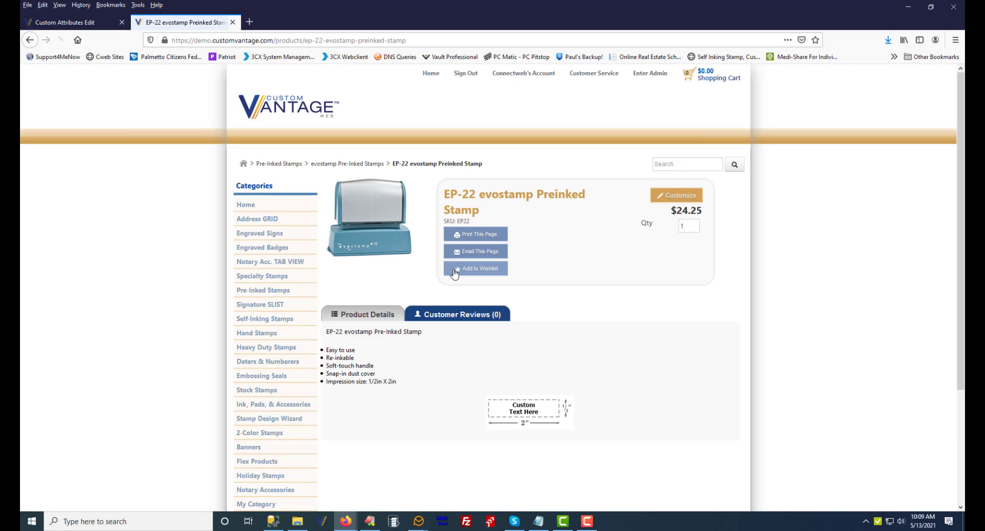
click(691, 202)
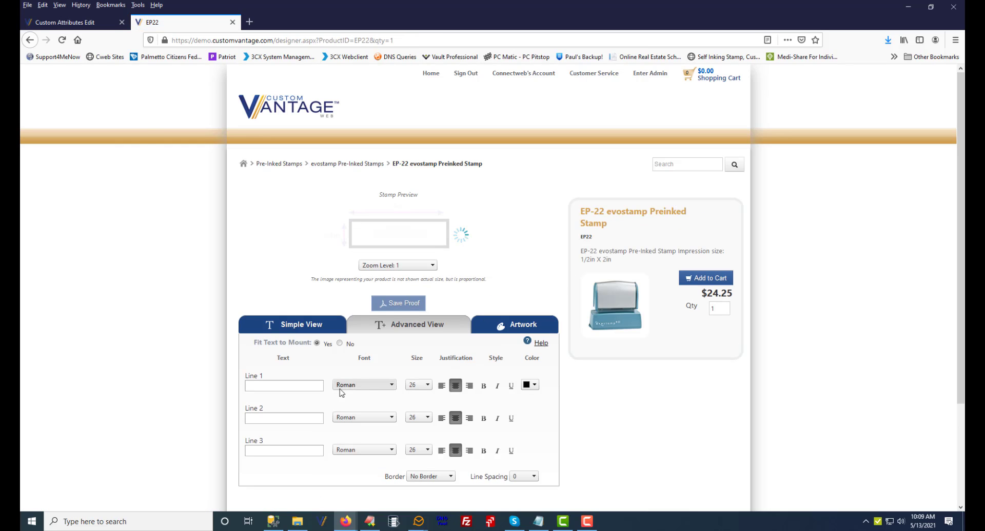
click(309, 386)
text(cvbcbcb)
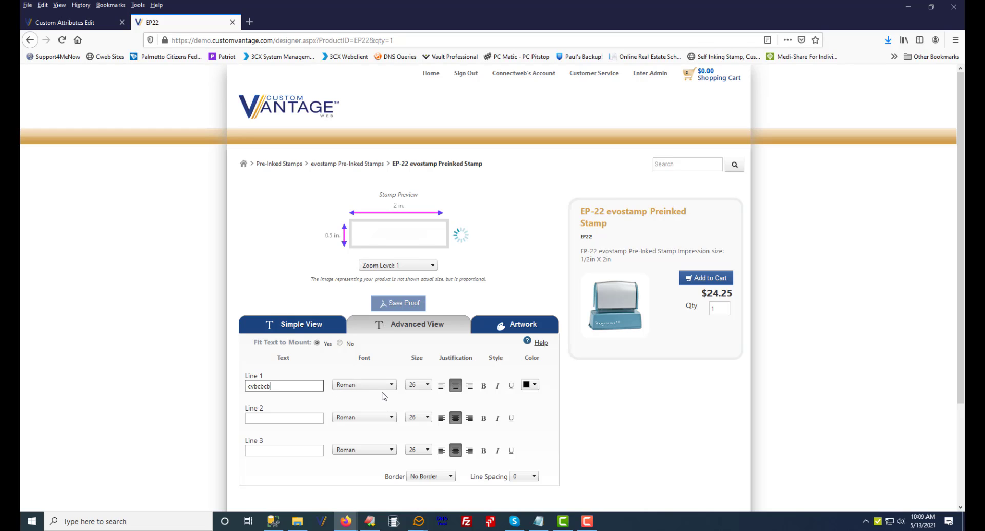
click(392, 386)
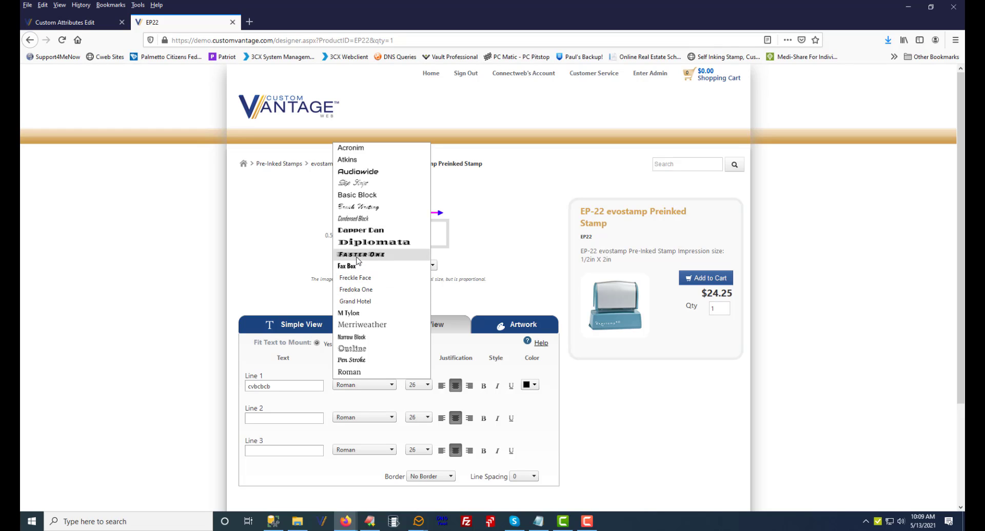
click(359, 254)
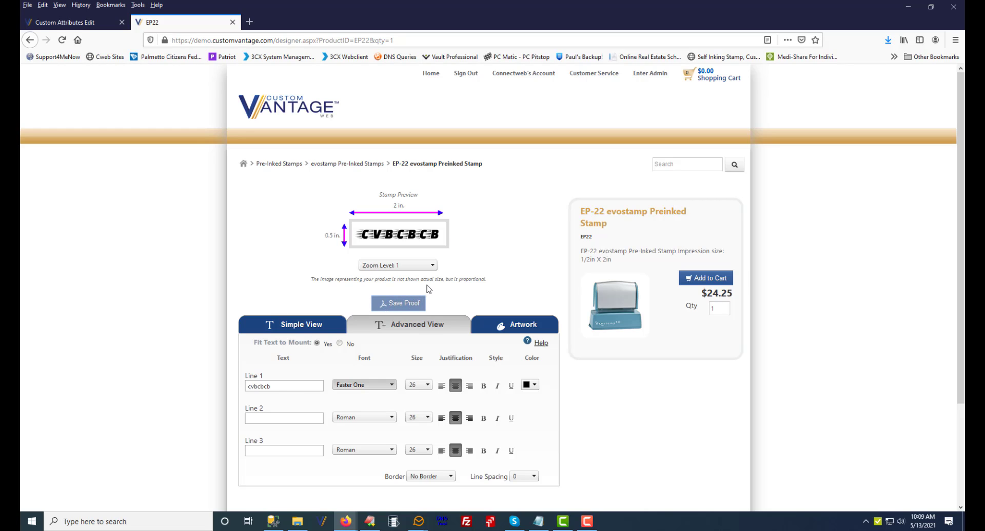
Step: Return to the admin site, open the All for Stamps font set definition and look through its available fonts
click(62, 22)
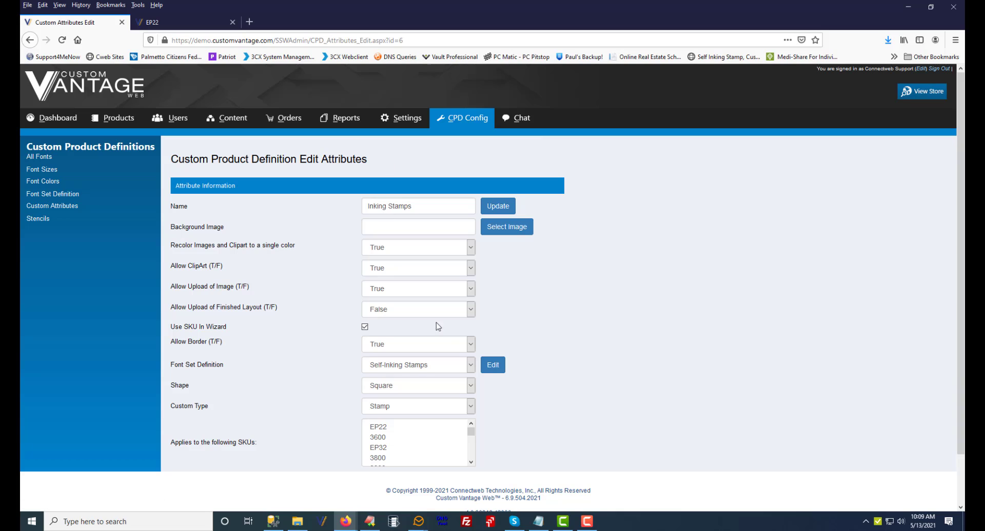
click(54, 195)
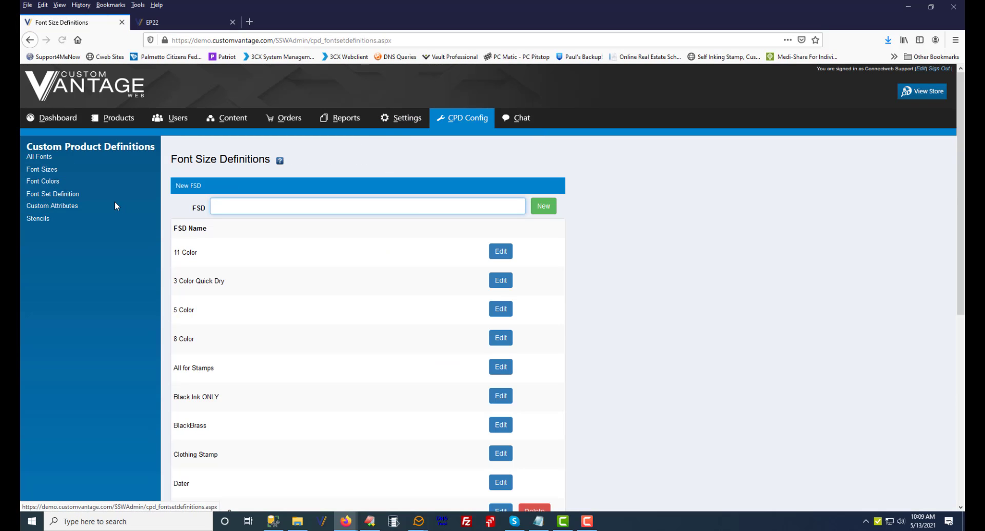
scroll(354, 348, down, 1)
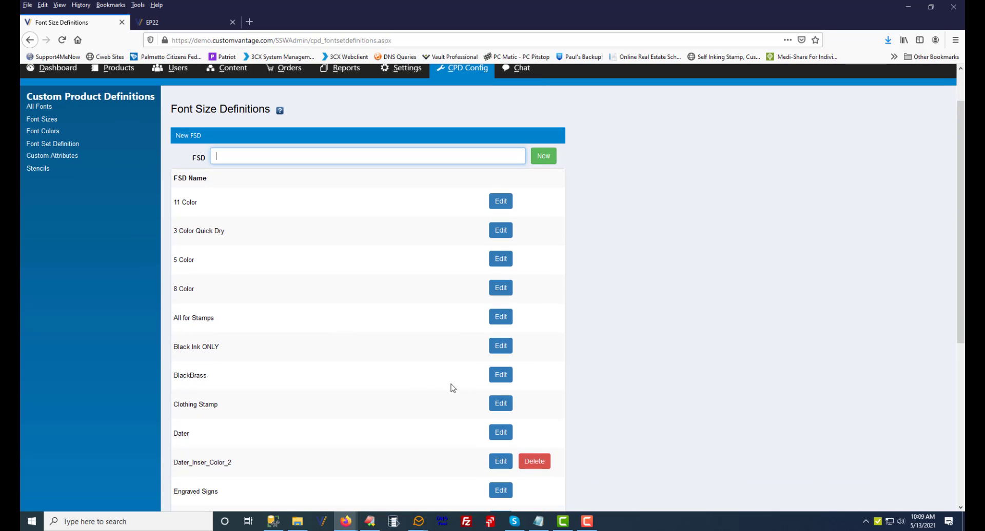
click(504, 318)
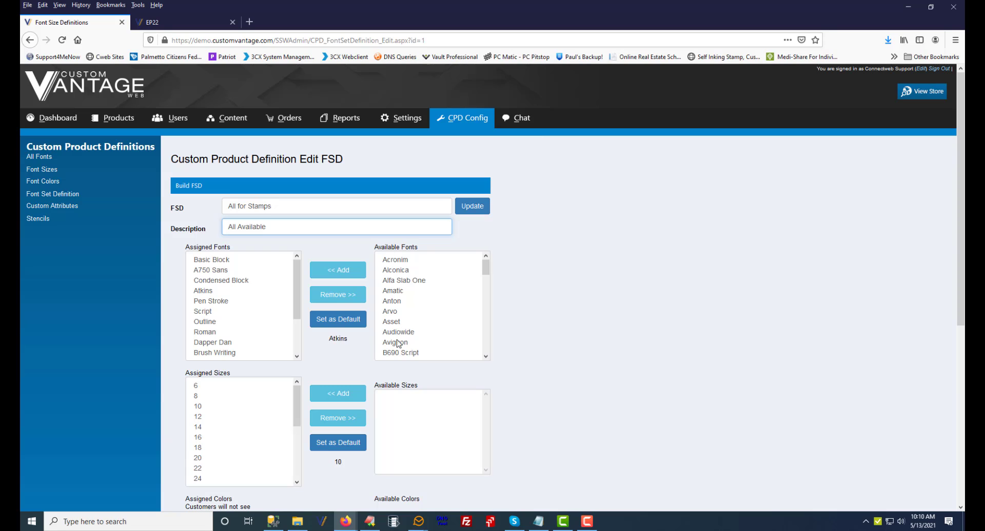
drag(489, 272, 482, 343)
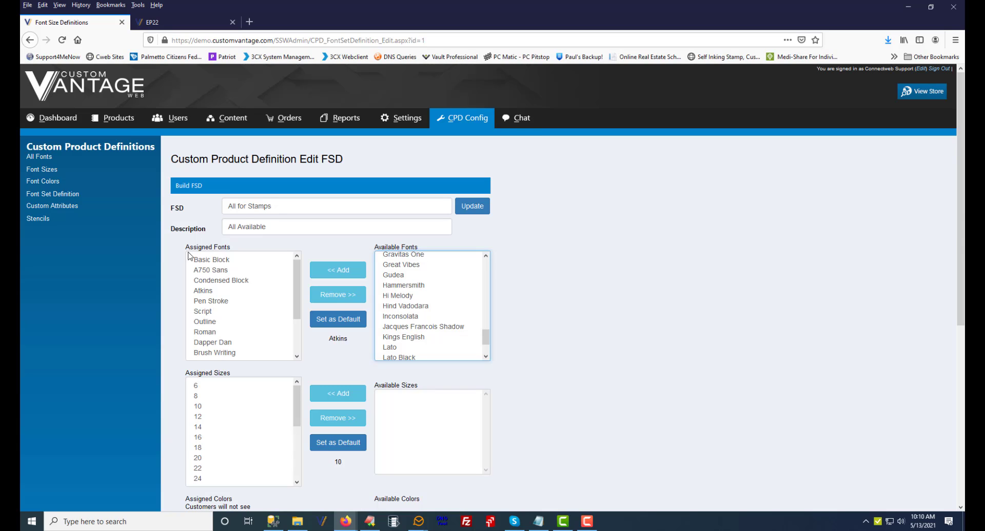
Step: Open the list of all custom product fonts and examine their display names, system names and previews
click(49, 159)
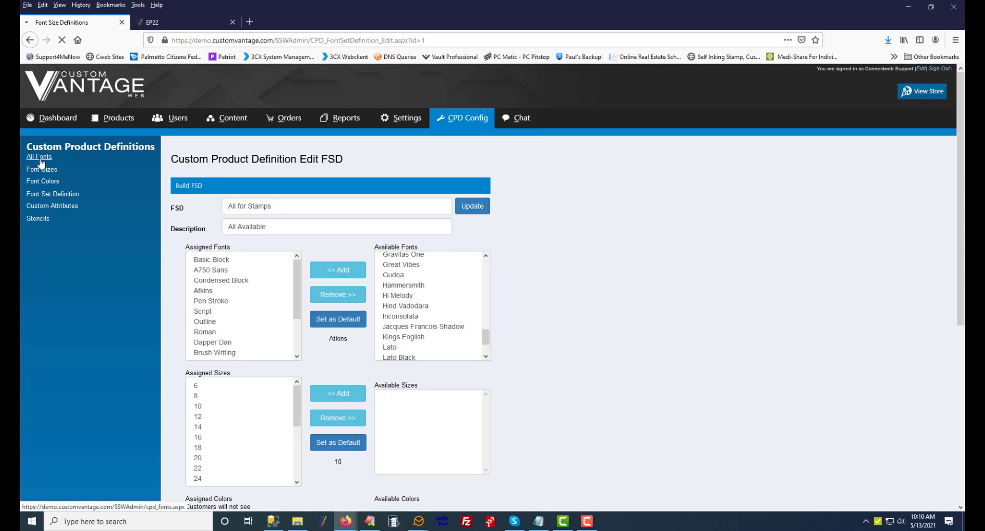
scroll(400, 259, down, 7)
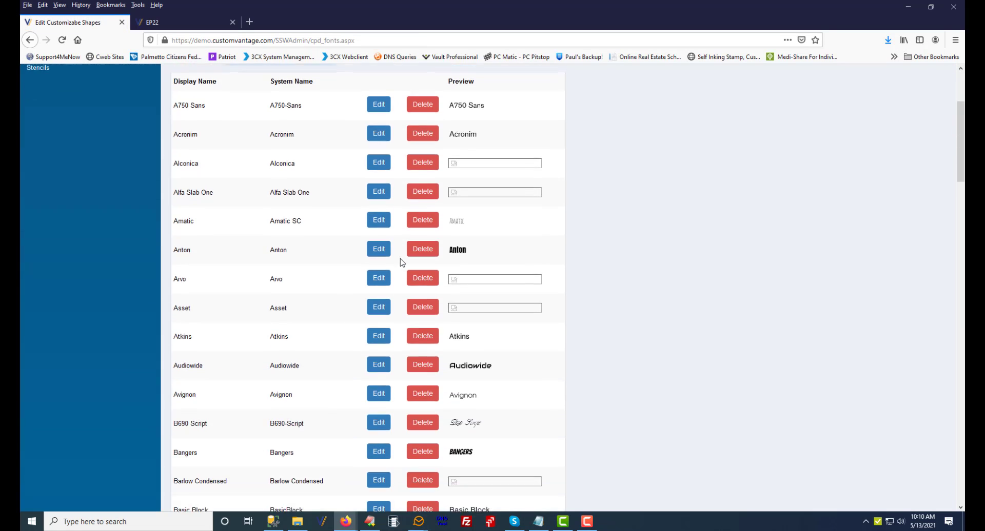
scroll(381, 251, down, 4)
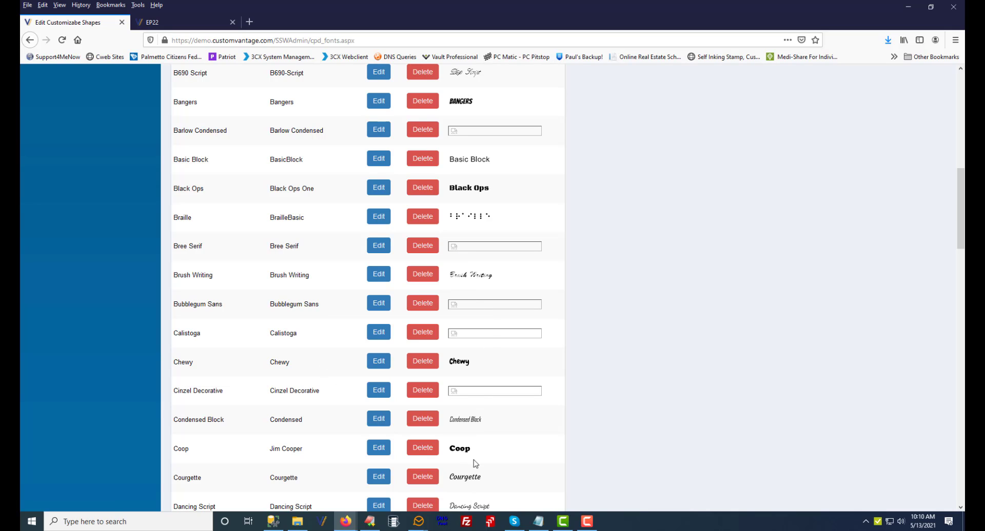
scroll(530, 250, down, 4)
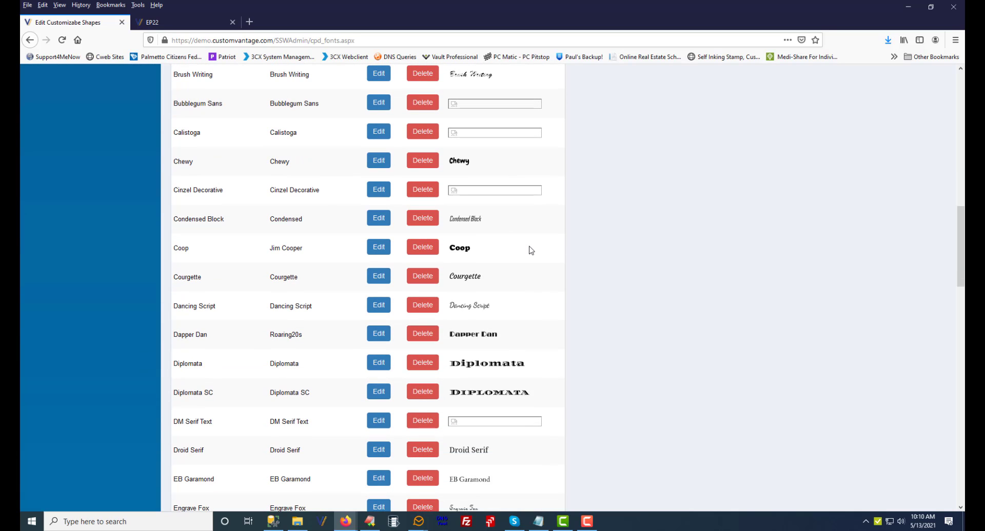
scroll(531, 251, down, 3)
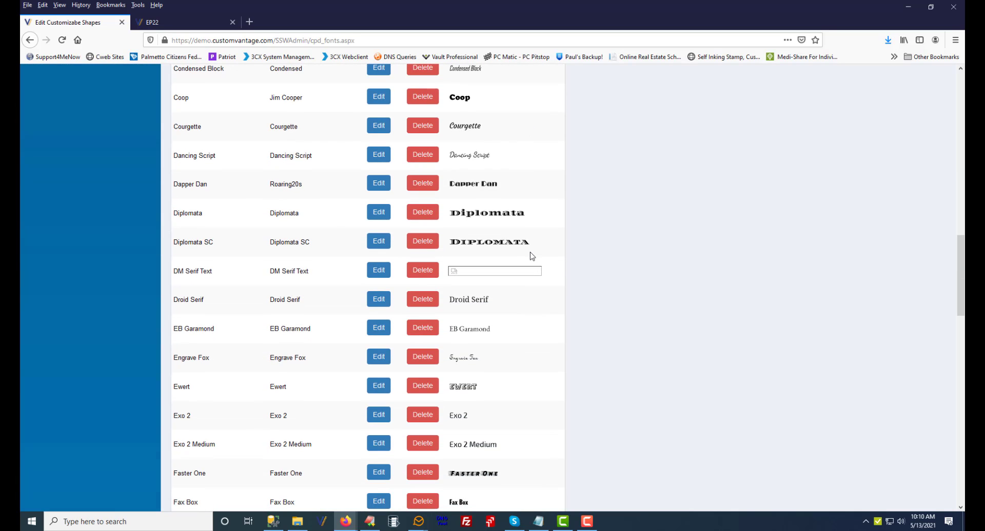
scroll(531, 256, down, 3)
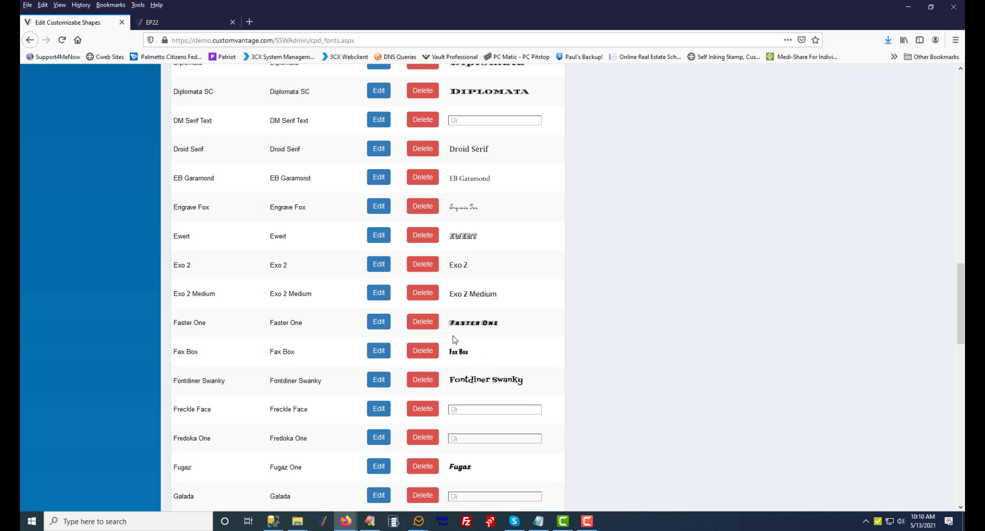
scroll(448, 340, up, 5)
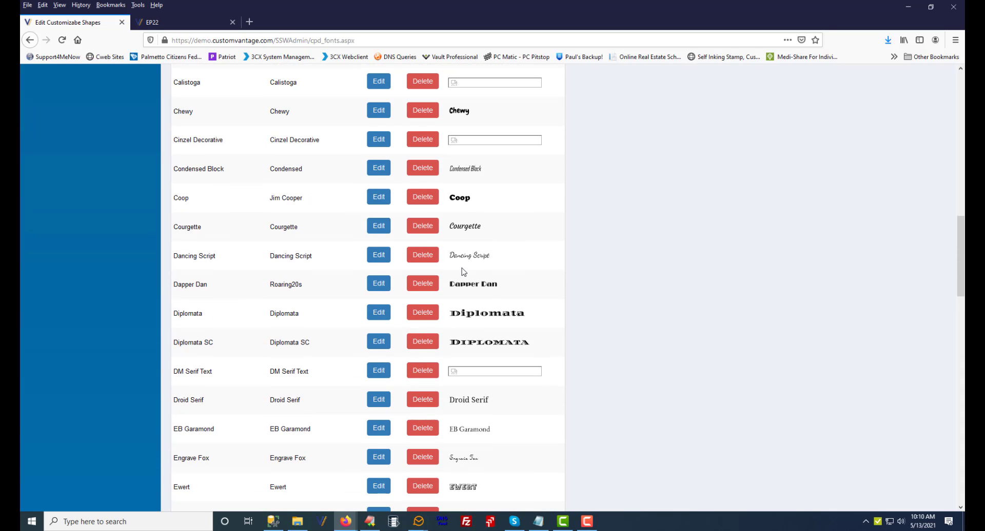
scroll(461, 270, up, 5)
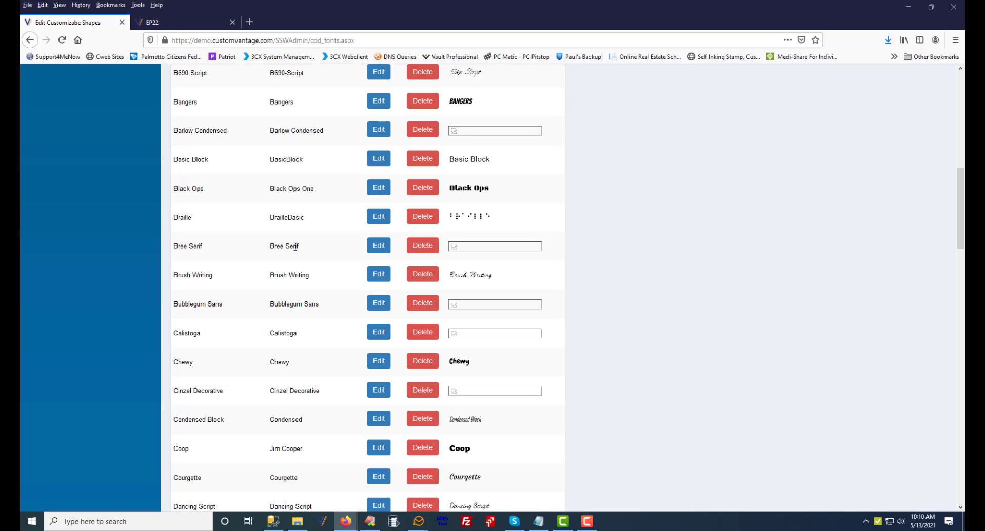
scroll(295, 246, up, 10)
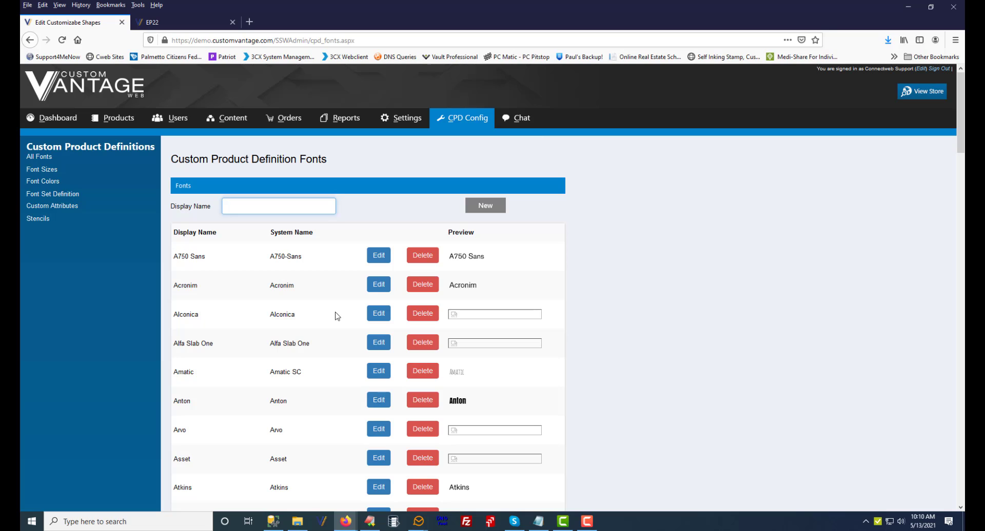
click(80, 117)
scroll(564, 389, down, 6)
scroll(565, 388, down, 3)
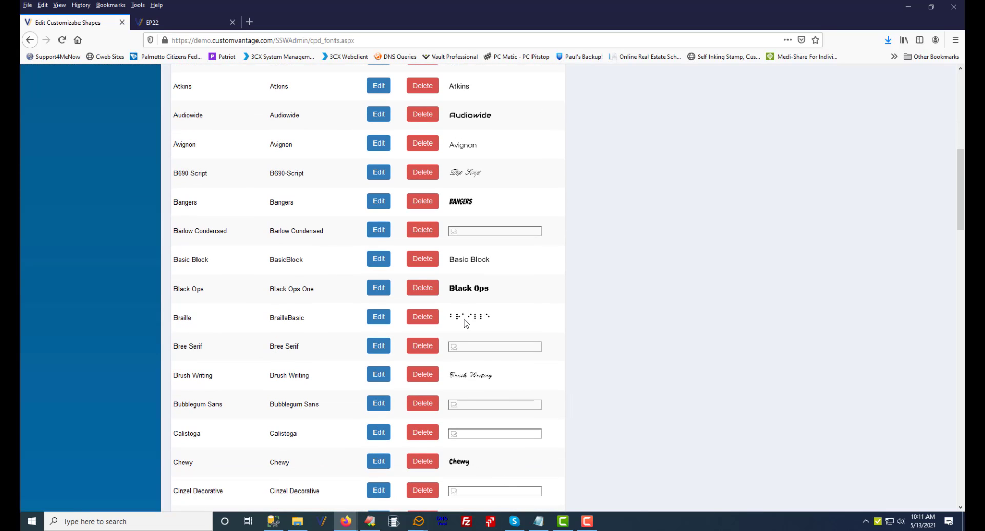
scroll(509, 451, down, 4)
scroll(490, 444, down, 9)
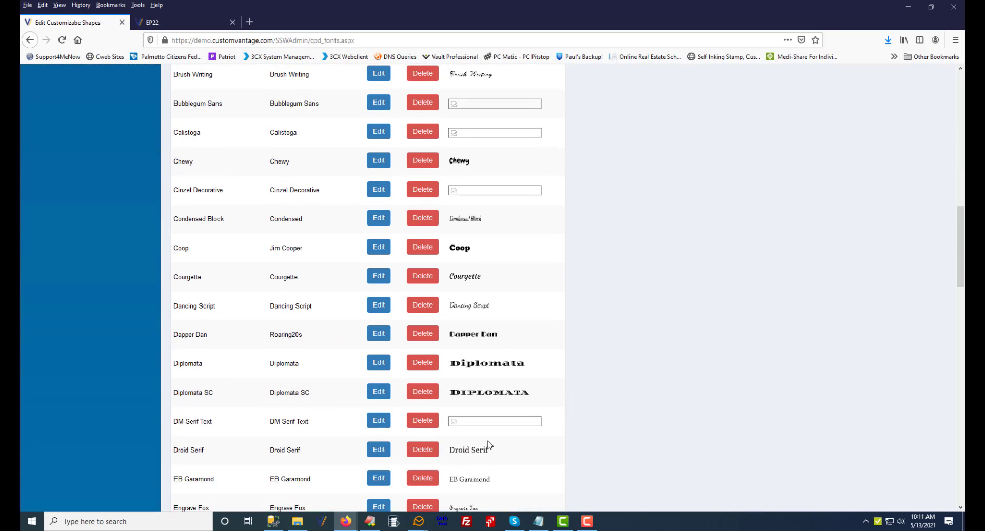
scroll(533, 470, down, 2)
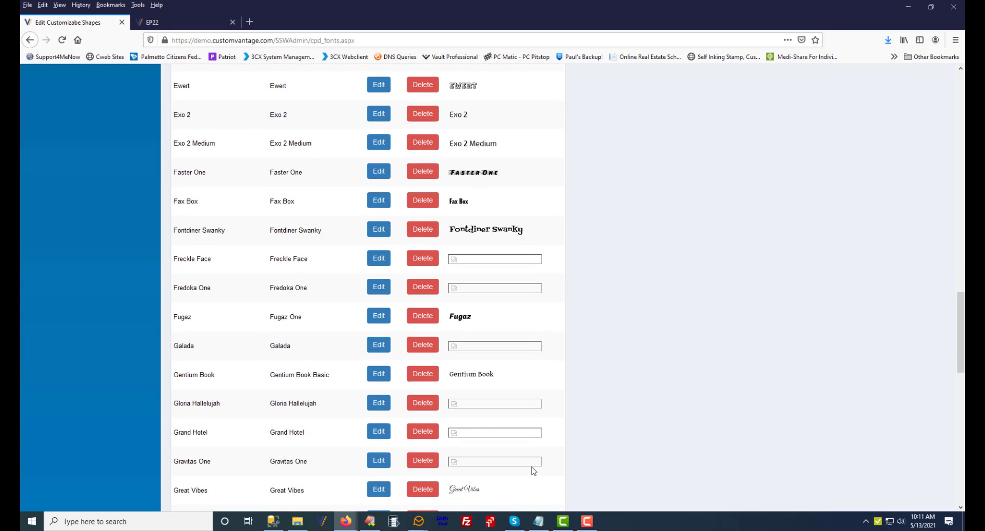
scroll(543, 312, up, 20)
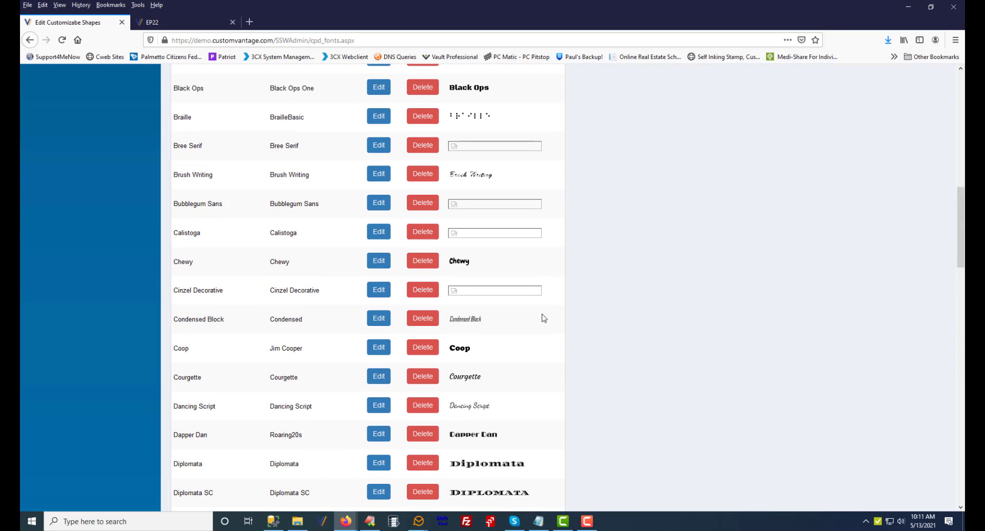
scroll(655, 234, up, 2)
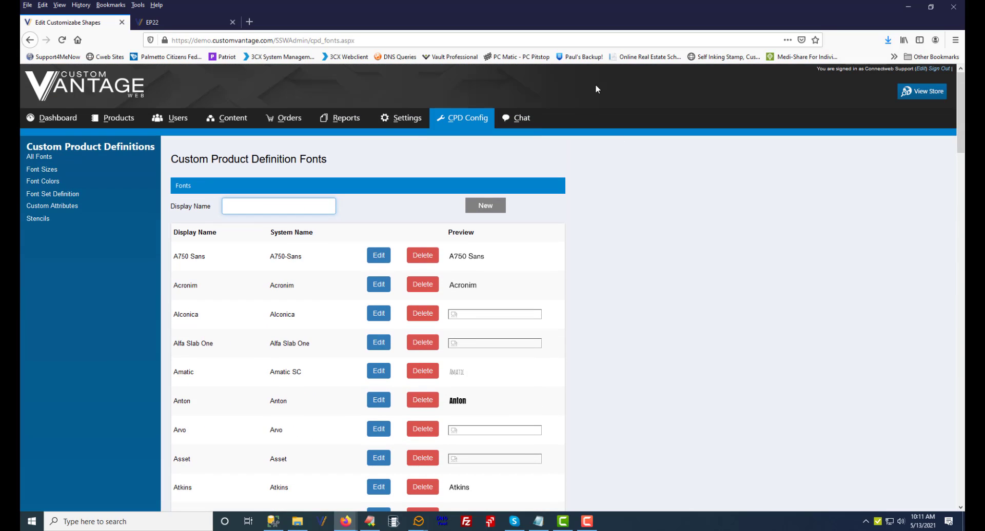